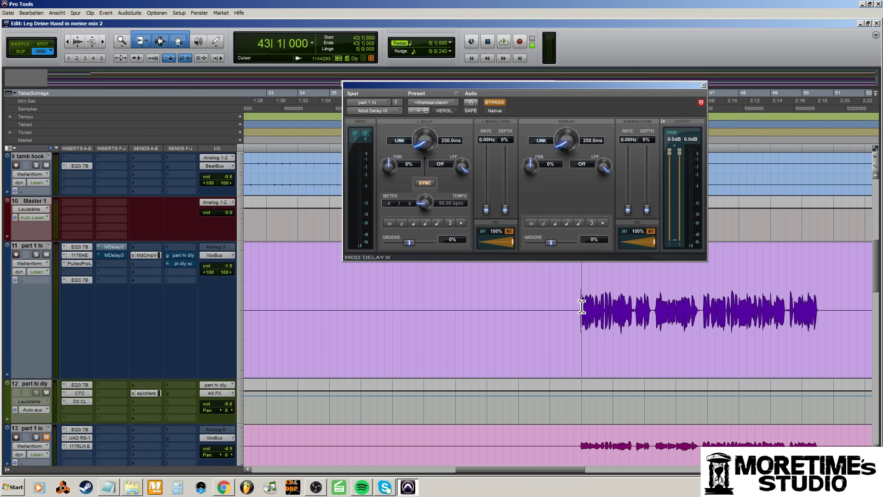
Step: Activate Mod Delay III on the part 1 hi track, link its left and right channels, and set the mix to 18%
left_click(495, 103)
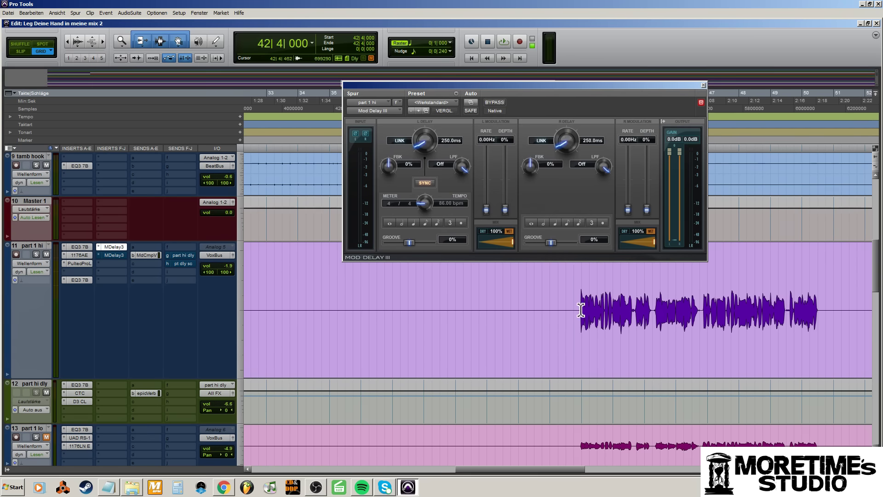
left_click(422, 183)
left_click(423, 183)
left_click(401, 142)
left_click_drag(512, 241, 486, 242)
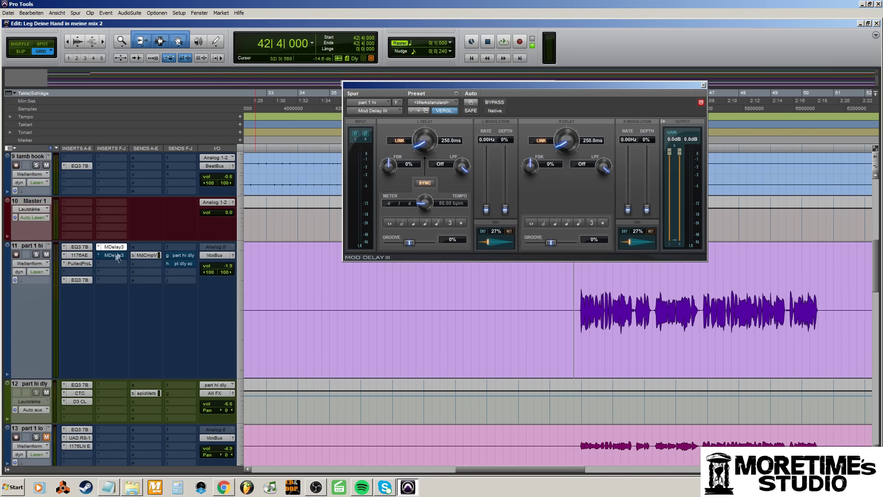
left_click_drag(487, 242, 520, 244)
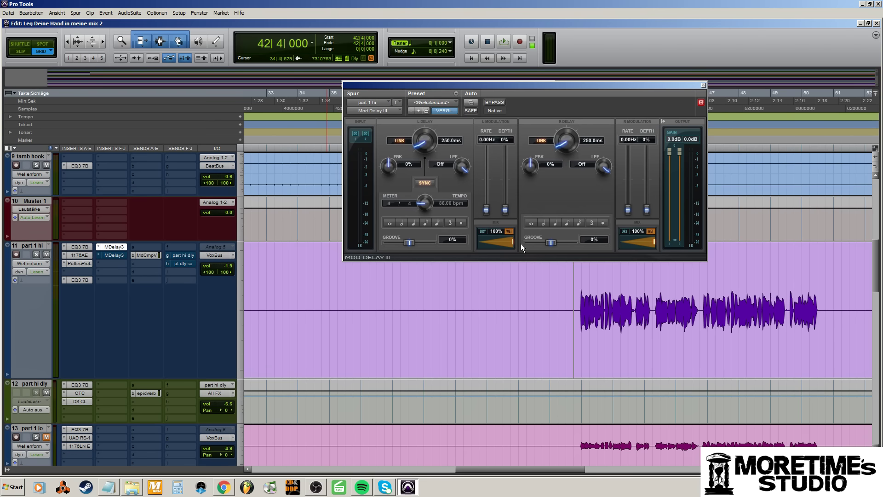
left_click_drag(521, 243, 485, 242)
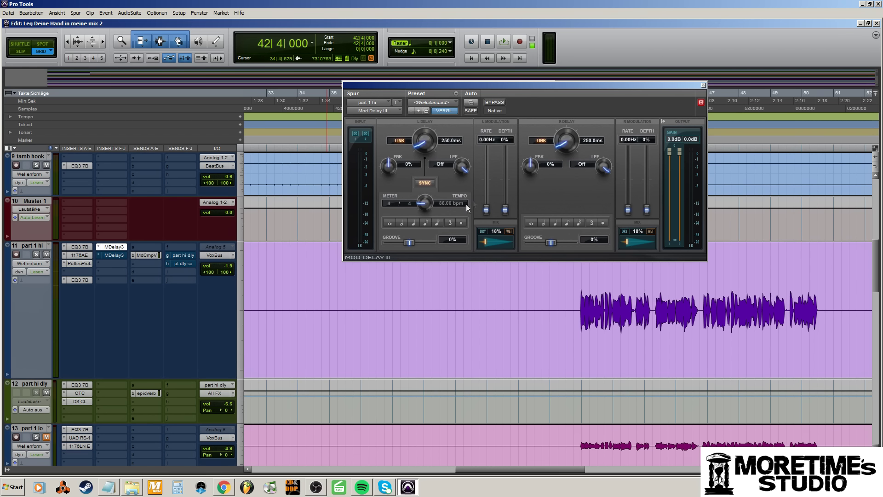
Step: Sync the left delay to a quarter note, unlink the channels, and sync the right delay to an eighth note
left_click(414, 224)
left_click(424, 223)
left_click(414, 224)
left_click(424, 224)
left_click(415, 223)
left_click(397, 141)
left_click(567, 224)
Step: Set the feedback of both the left and right delay to 26%
left_click_drag(395, 175, 402, 147)
mouse_move(530, 166)
left_mouse_down()
mouse_move(530, 144)
mouse_move(530, 169)
left_mouse_up()
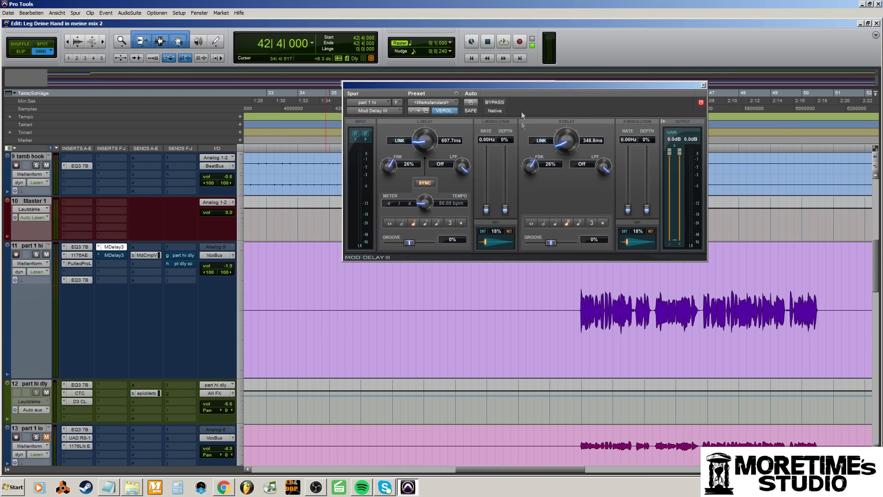
Step: Bypass the delay and listen to the mix from bar 42, beat 4 without the effect
left_click(496, 99)
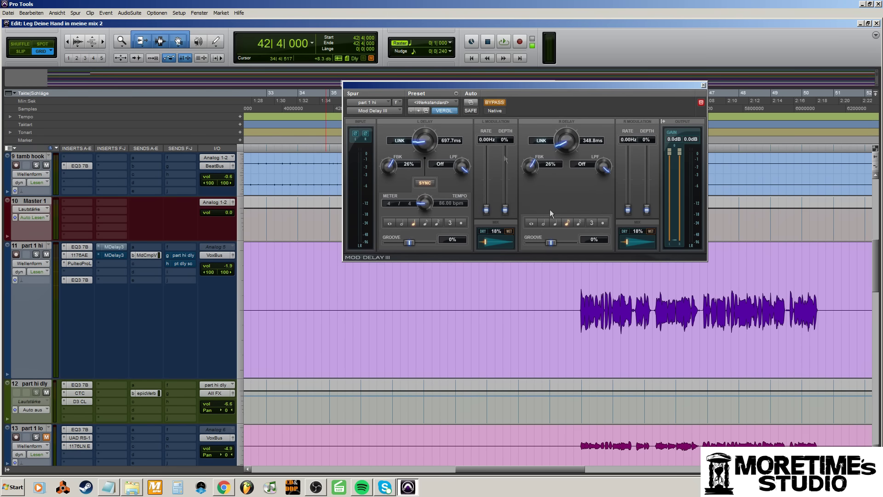
left_click(576, 307)
key("space")
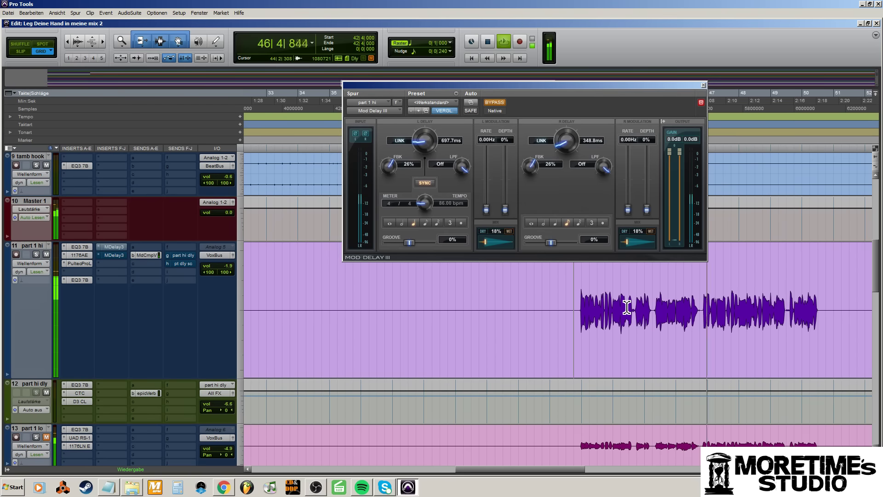
key("space")
scroll(661, 377, "down", 3)
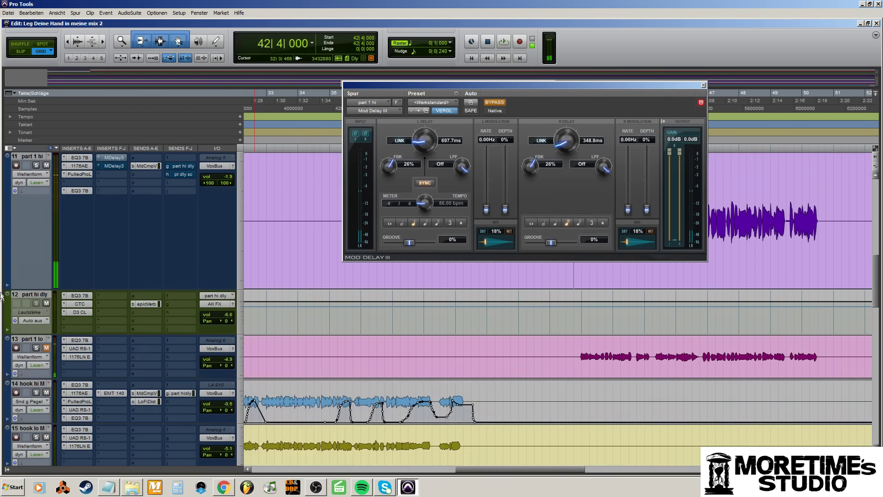
scroll(581, 371, "up", 4)
scroll(581, 370, "down", 2)
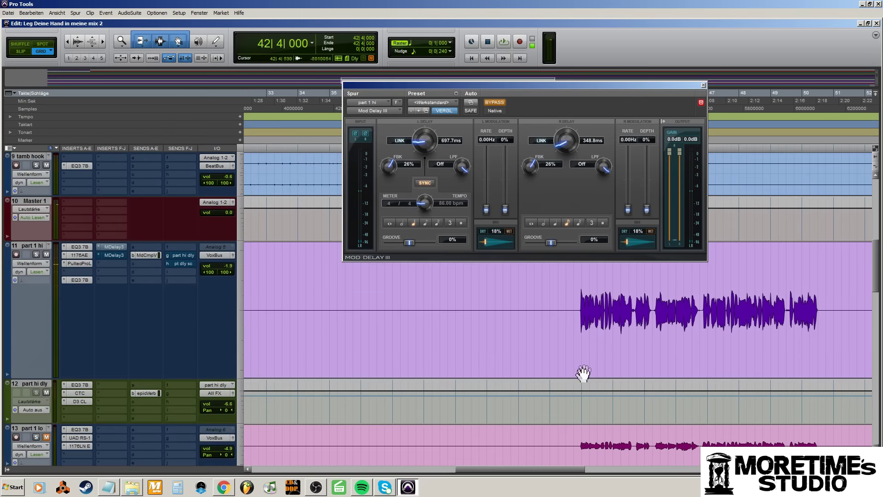
Step: Solo the part 1 hi track, reactivate its delay, and listen to the vocal from bar 42, beat 4
left_click(583, 308)
left_click(579, 310)
left_click(36, 254)
left_click(492, 102)
left_click(579, 308)
left_click(575, 309)
key("space")
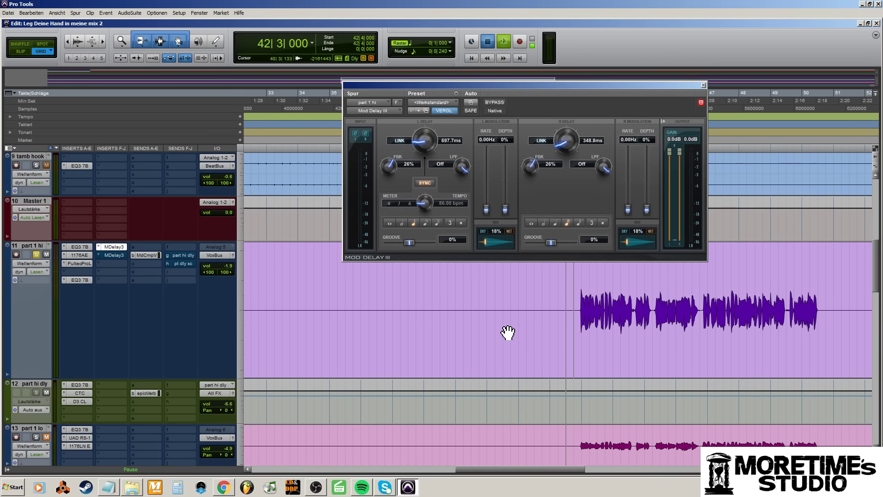
left_click(563, 317)
left_click(577, 308)
key("space")
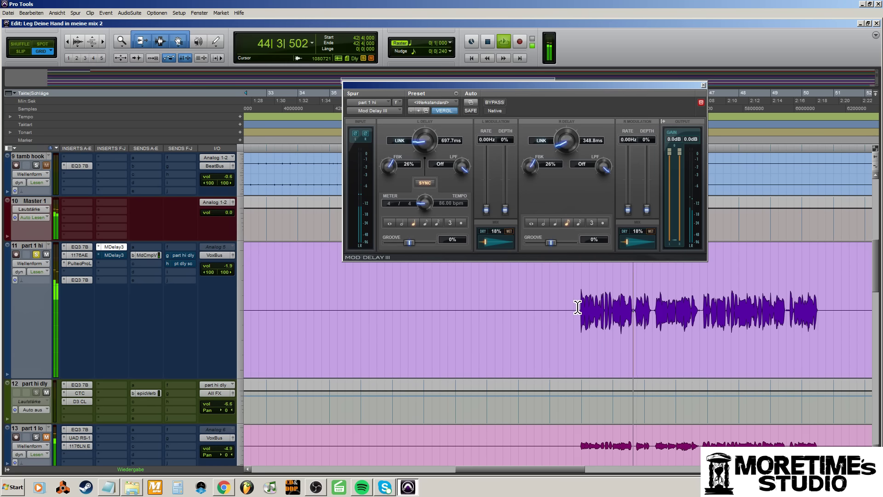
key("space")
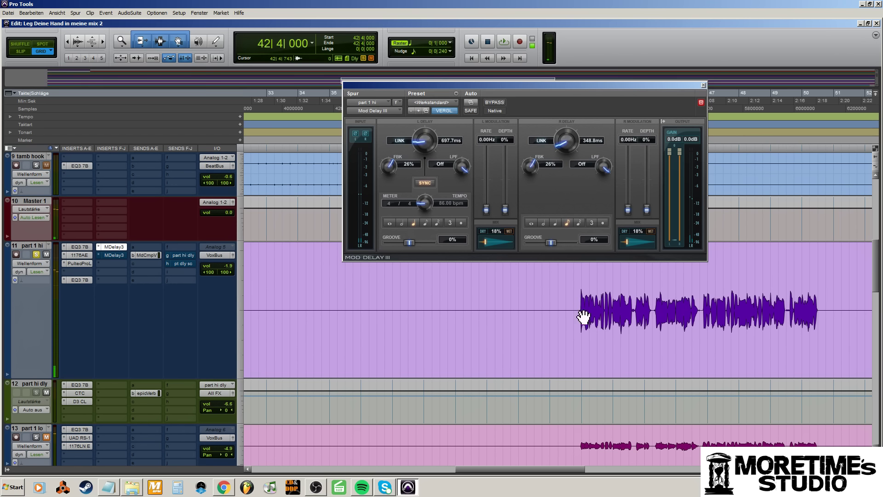
Step: Sync the left delay to an eighth note and the right delay to a sixteenth note, and start playback
left_click(423, 222)
left_click(580, 223)
key("space")
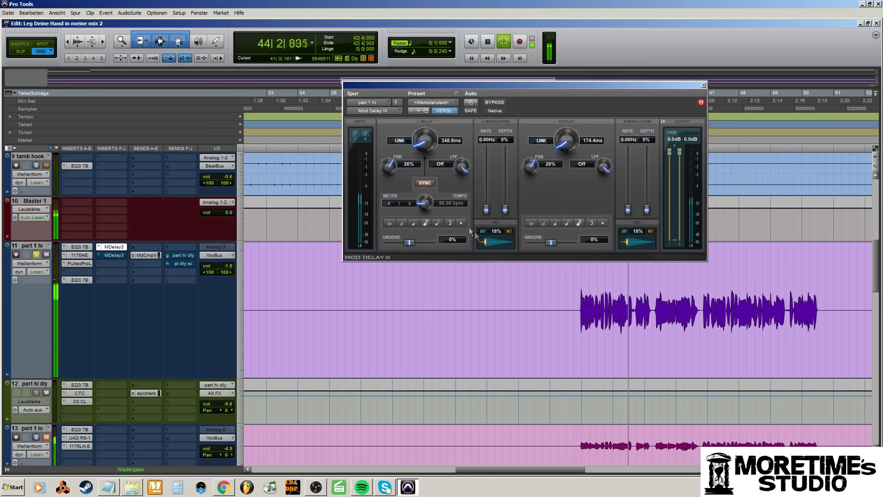
Step: During playback, set the left delay to 16% mix and 16% feedback, and the right to 13% mix and 21% feedback
left_click_drag(486, 242, 484, 242)
left_click_drag(626, 242, 625, 241)
left_click_drag(531, 166, 534, 171)
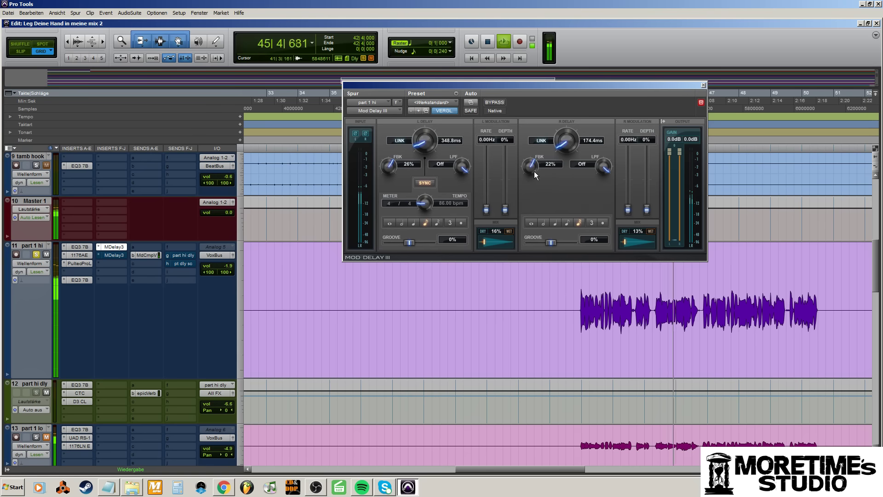
left_click_drag(388, 168, 391, 181)
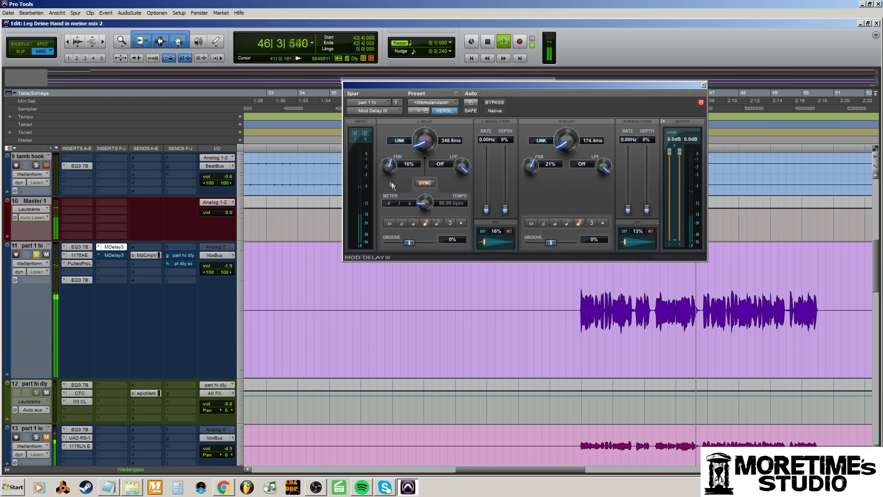
key("space")
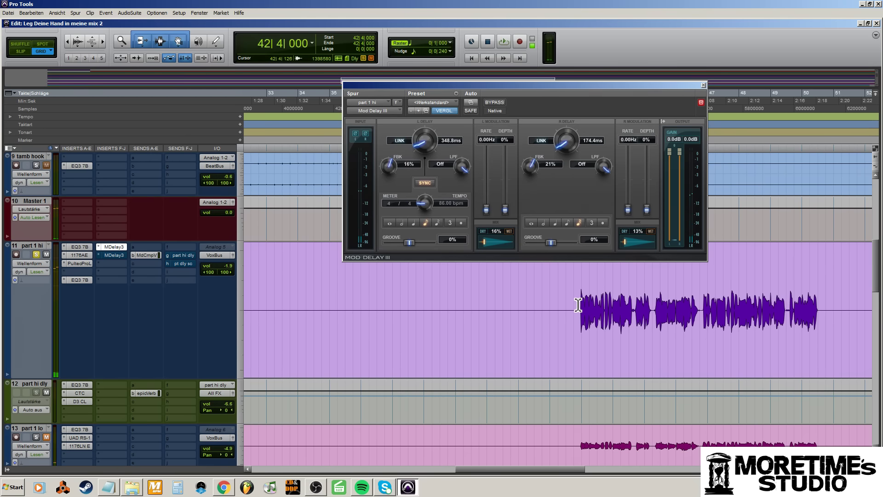
Step: Compare the soloed vocal with the delay bypassed and active during playback
left_click(495, 103)
key("space")
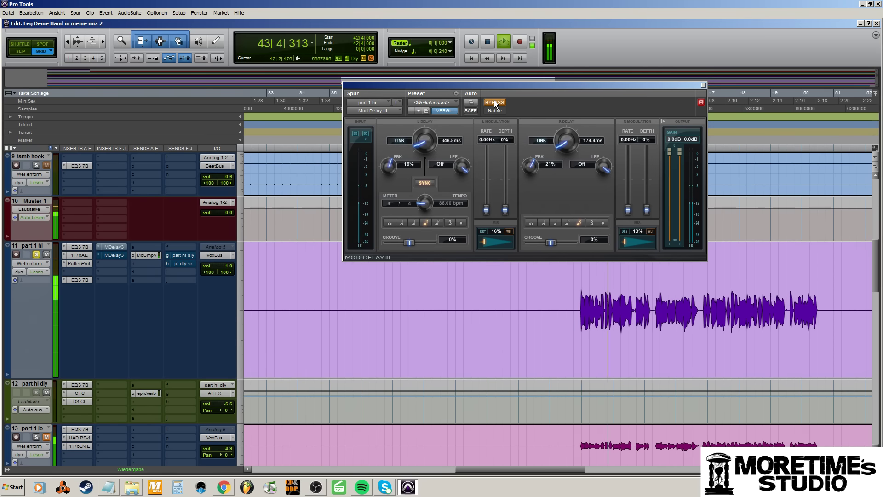
left_click(495, 103)
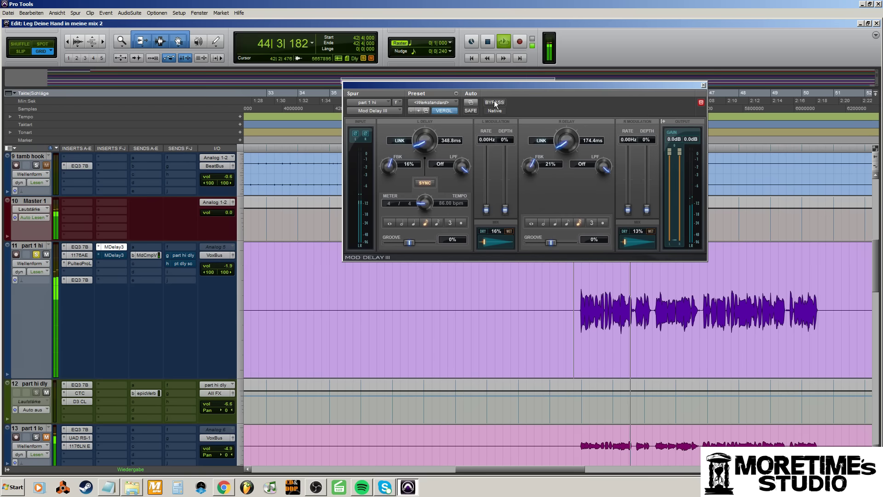
key("space")
Step: Unsolo part 1 hi and compare the full mix from bar 42, beat 4 with the delay bypassed and active
left_click(36, 254)
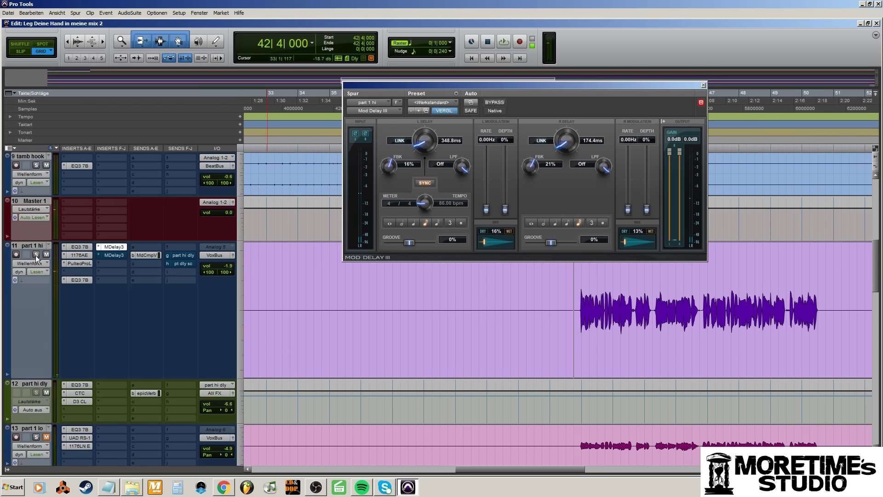
left_click(569, 304)
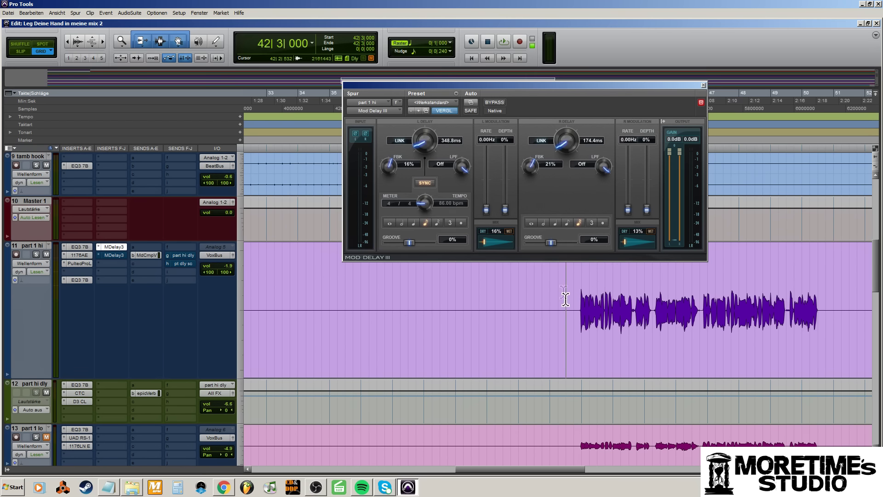
left_click(574, 305)
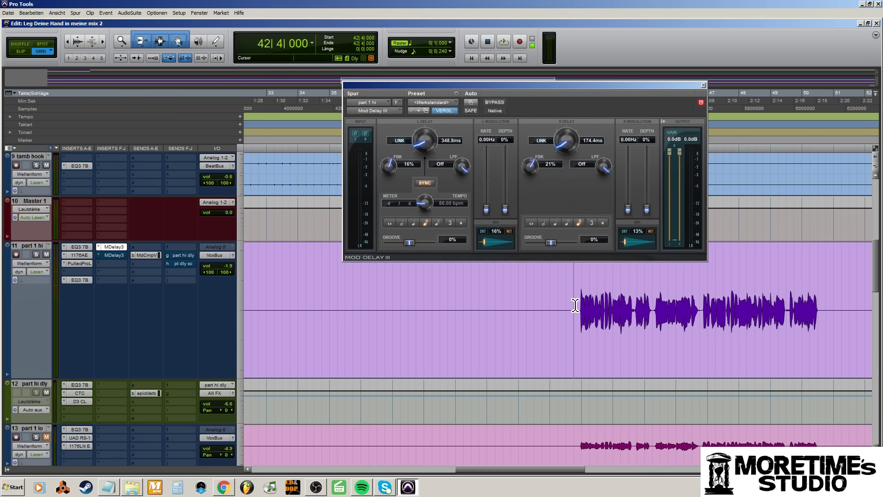
left_click(495, 102)
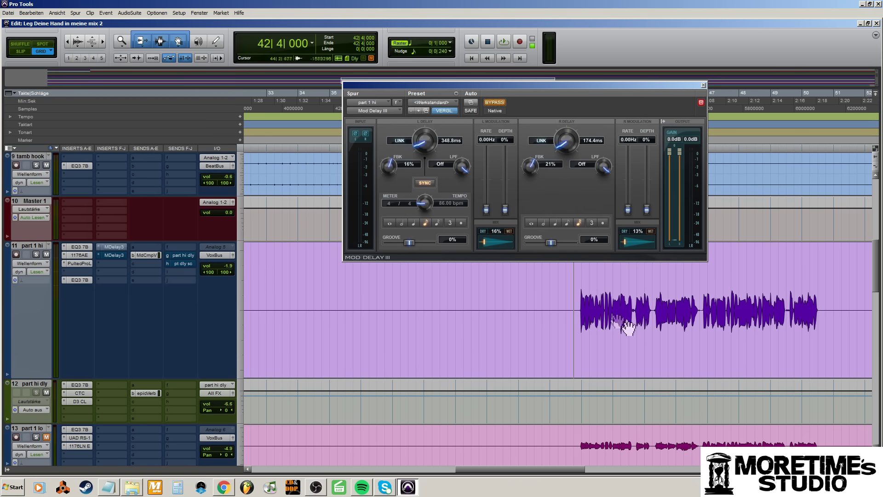
key("space")
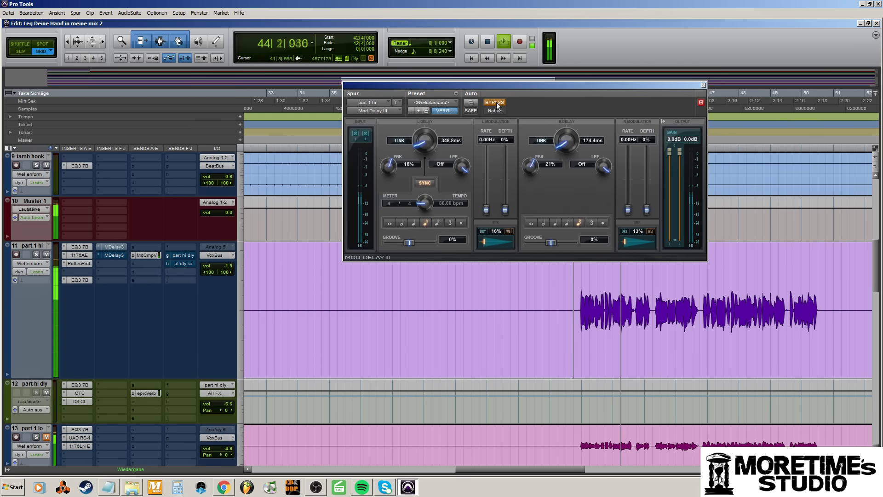
left_click(496, 102)
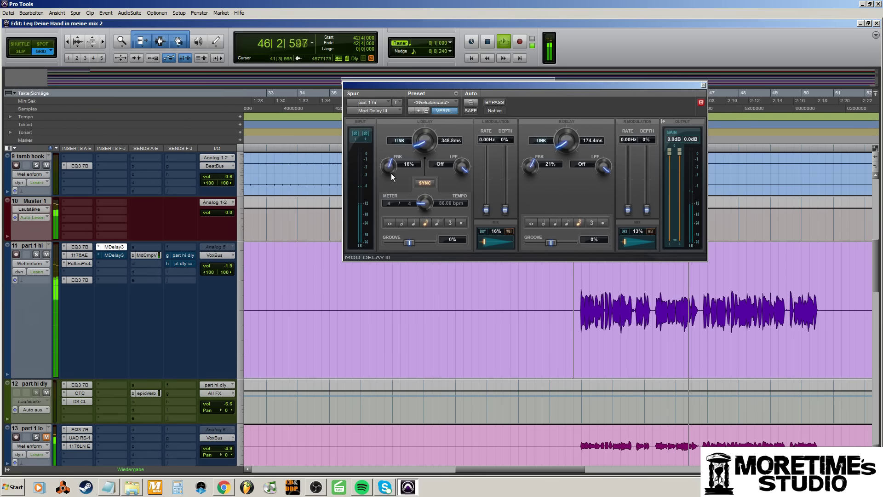
Step: Set the left delay to 14% feedback and 13% mix, and the right delay to 16% feedback and 12% mix
left_click_drag(386, 169, 386, 172)
left_click_drag(532, 168, 529, 176)
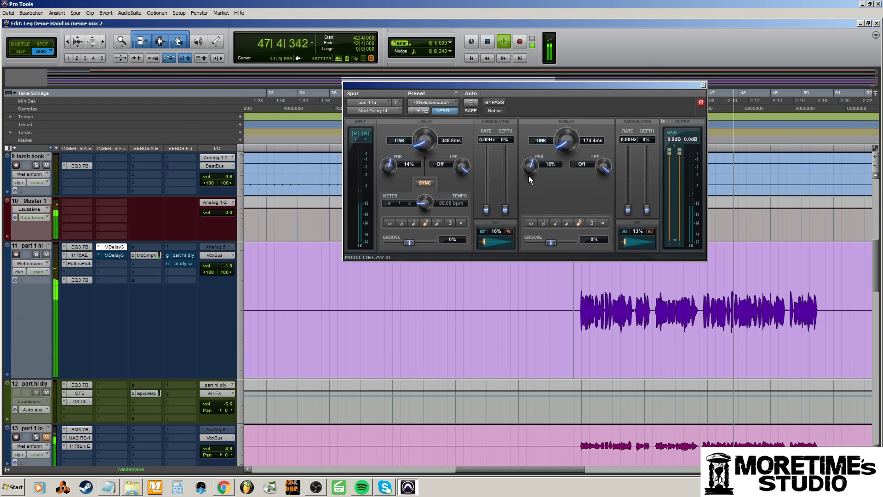
left_click_drag(627, 241, 625, 244)
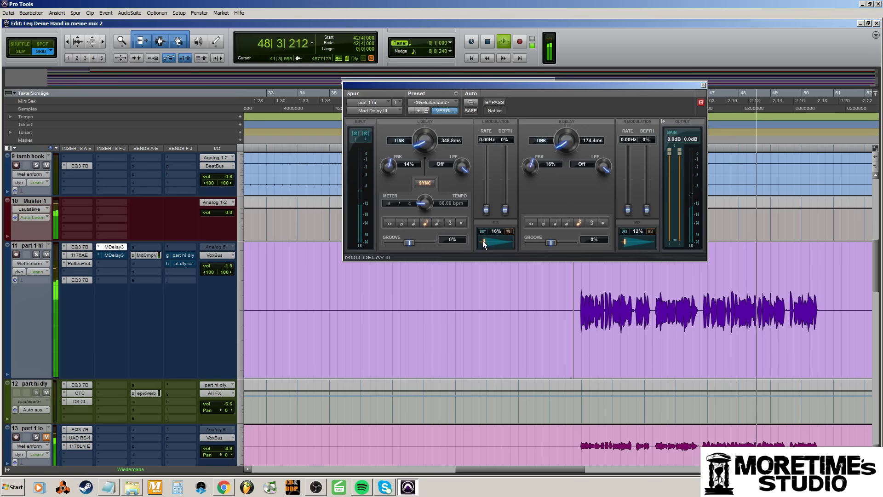
left_click_drag(484, 243, 483, 242)
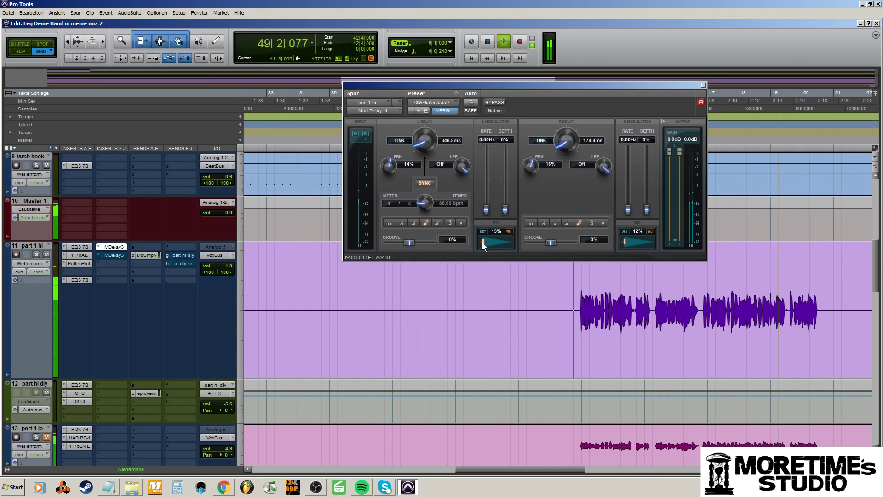
left_click_drag(483, 242, 489, 244)
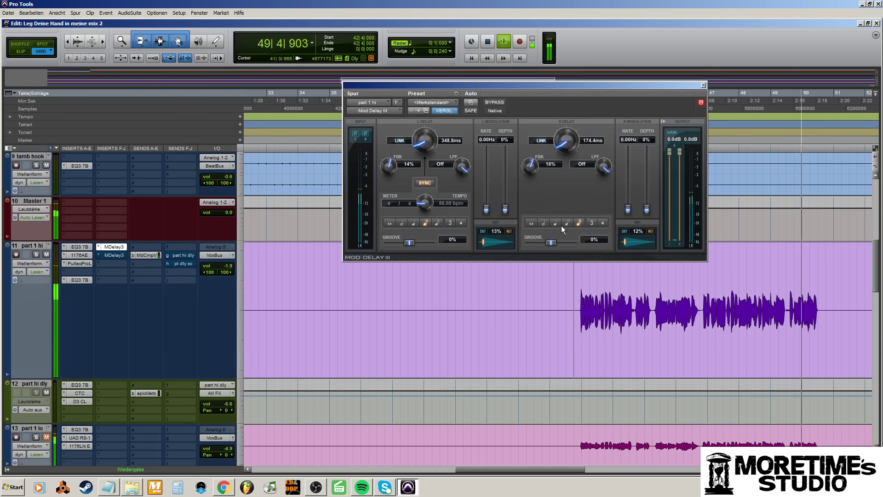
key("space")
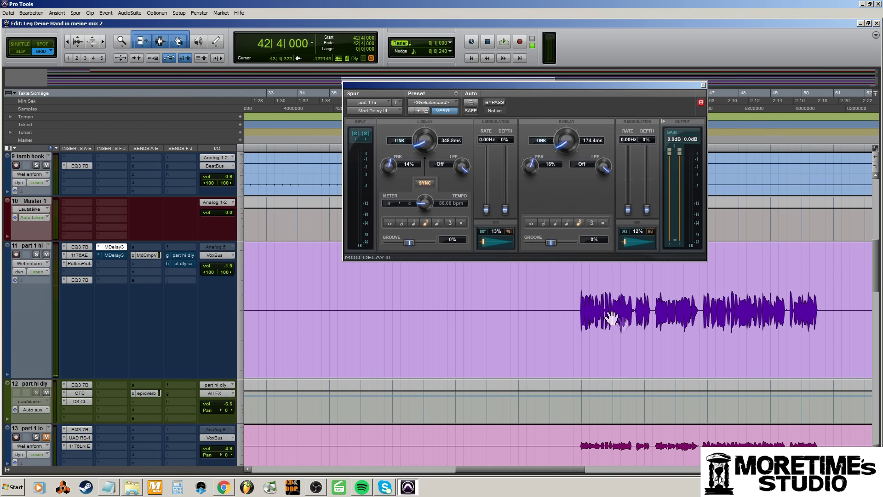
Step: Play the mix with the delay bypassed and switch the retuned delay back on to compare
left_click(497, 104)
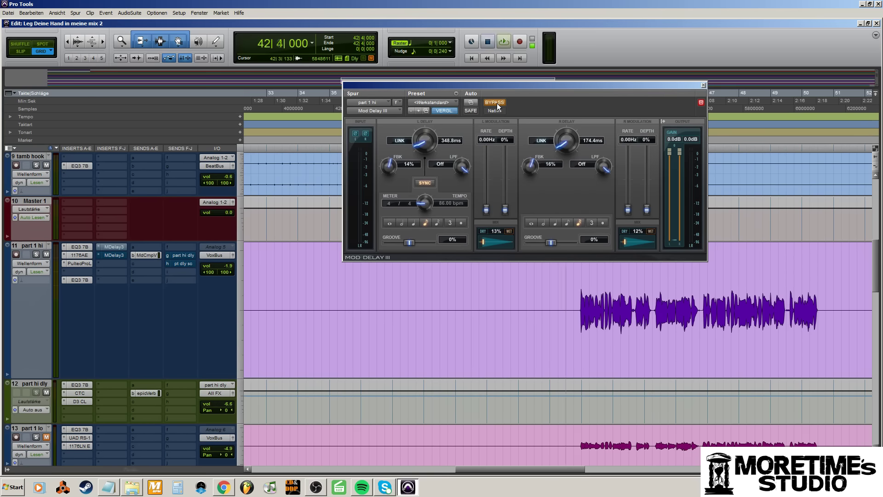
key("space")
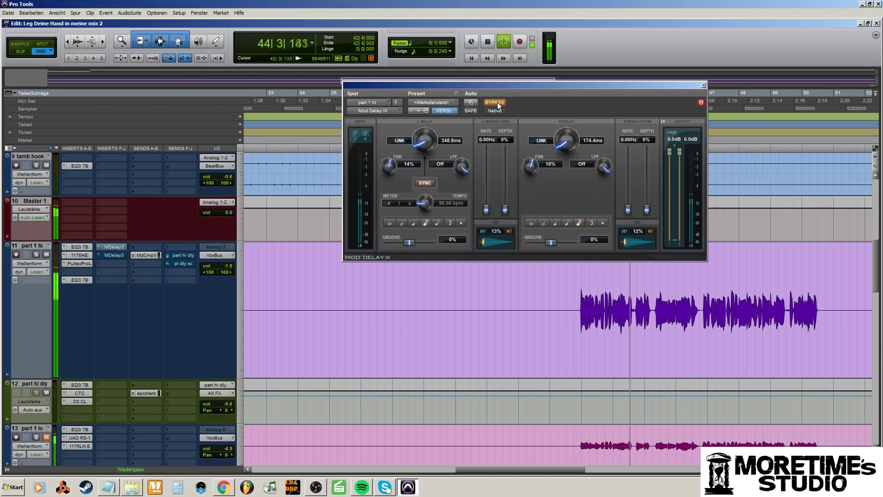
left_click(495, 102)
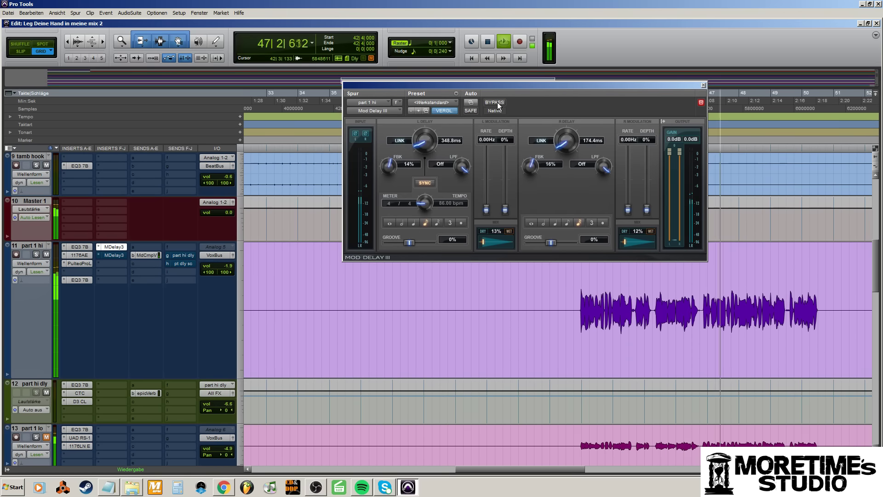
key("space")
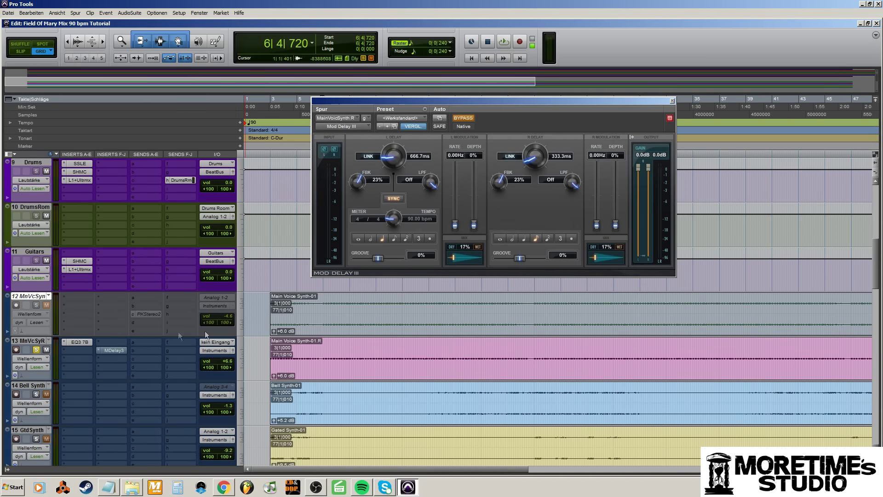
Step: Play the soloed Main Voice Synth in the Field Of Mary session and take its Mod Delay III out of bypass to compare
key("space")
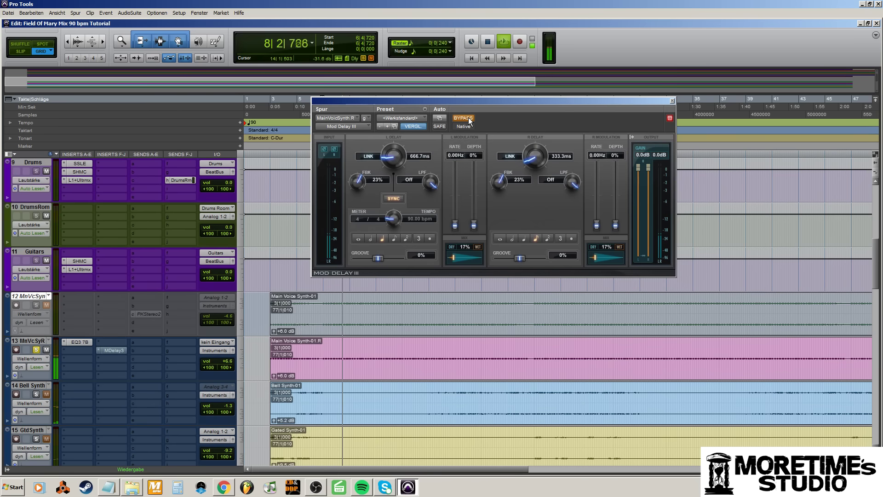
left_click(468, 118)
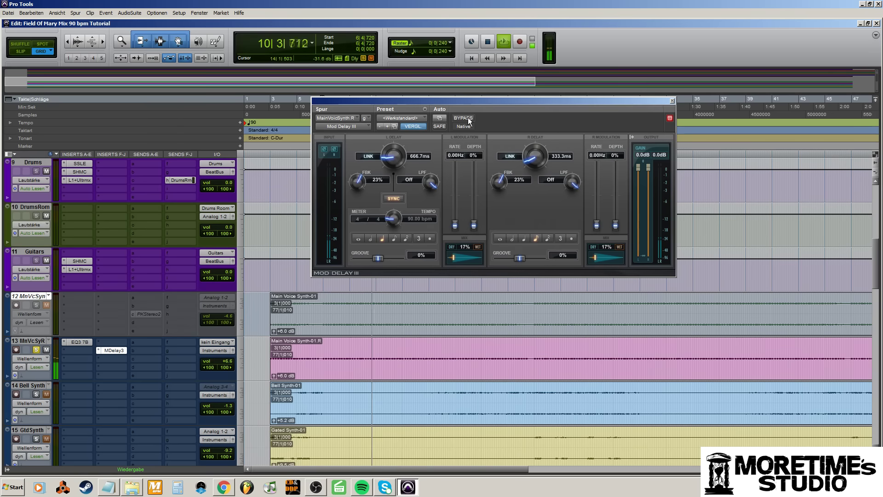
Step: Stop playback, unsolo the MnVcSyR track, and compare the full mix with its Mod Delay III bypassed and active
left_click(488, 42)
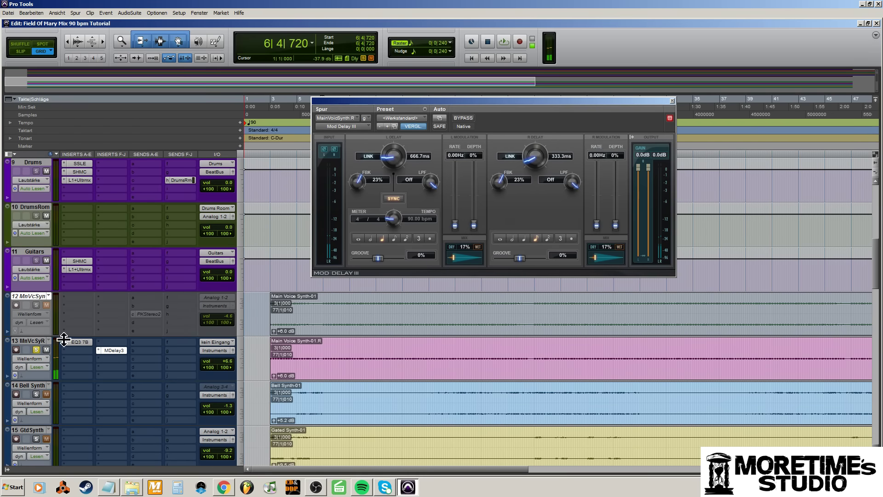
left_click(36, 350)
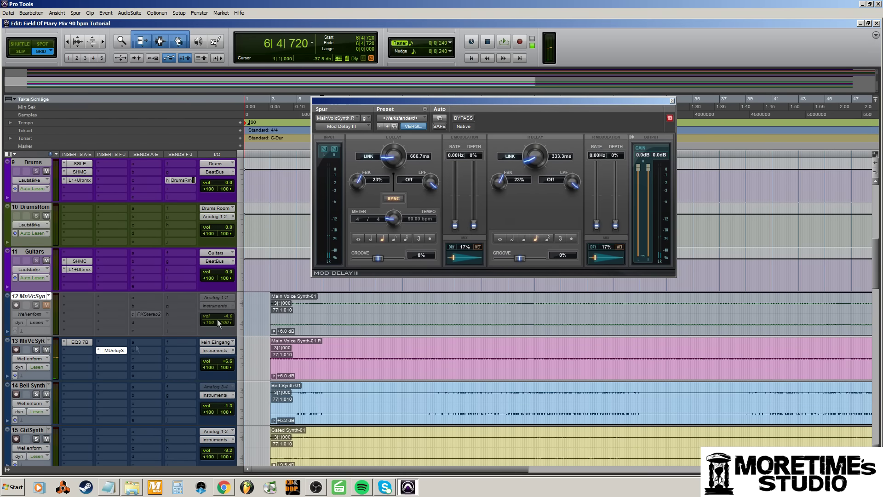
left_click(463, 118)
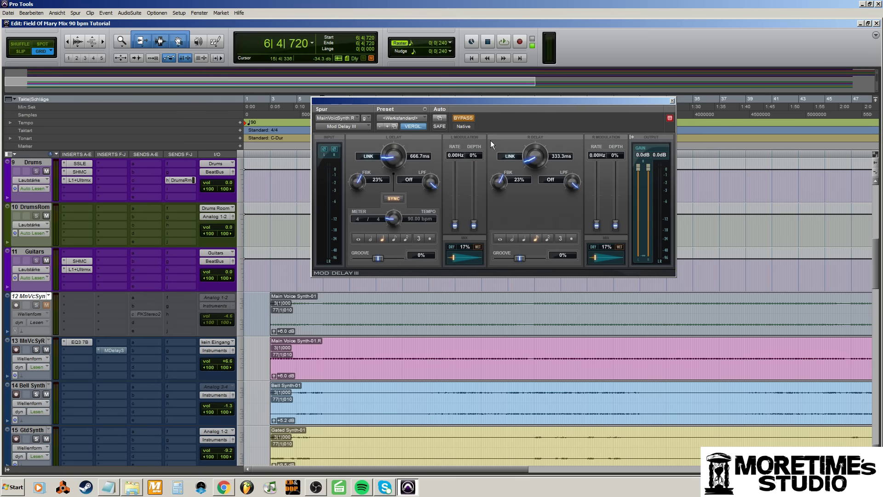
key("space")
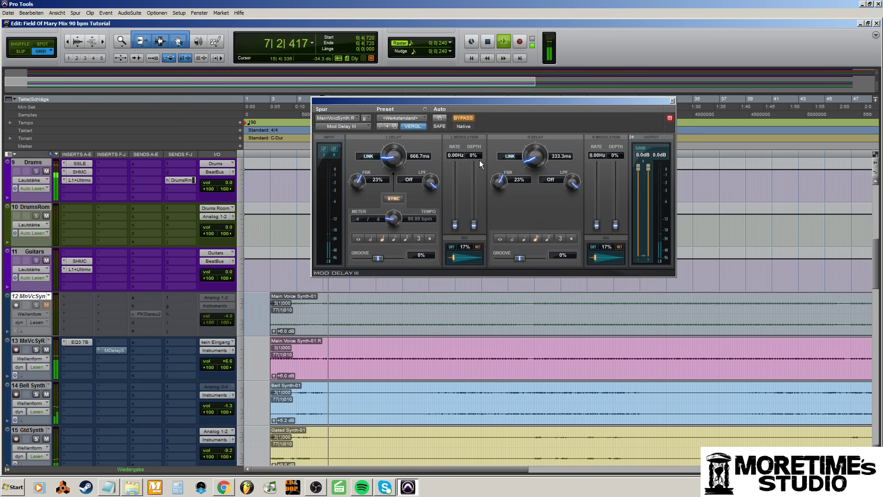
left_click(466, 118)
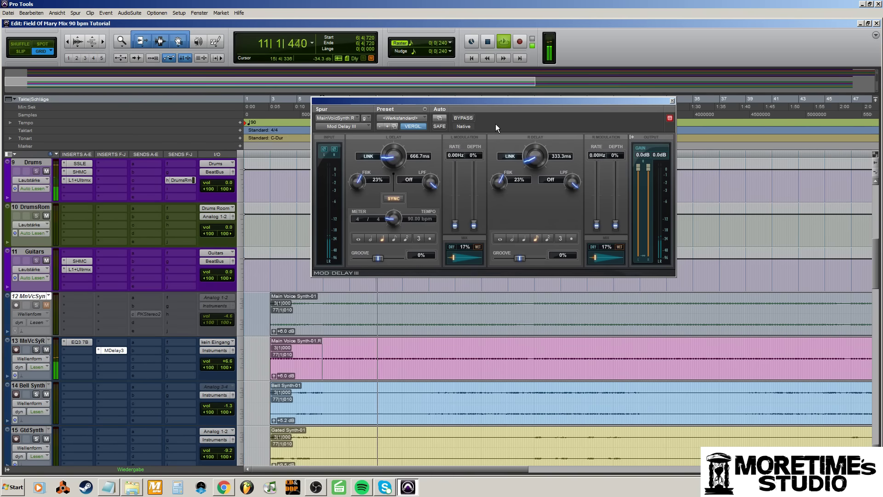
key("space")
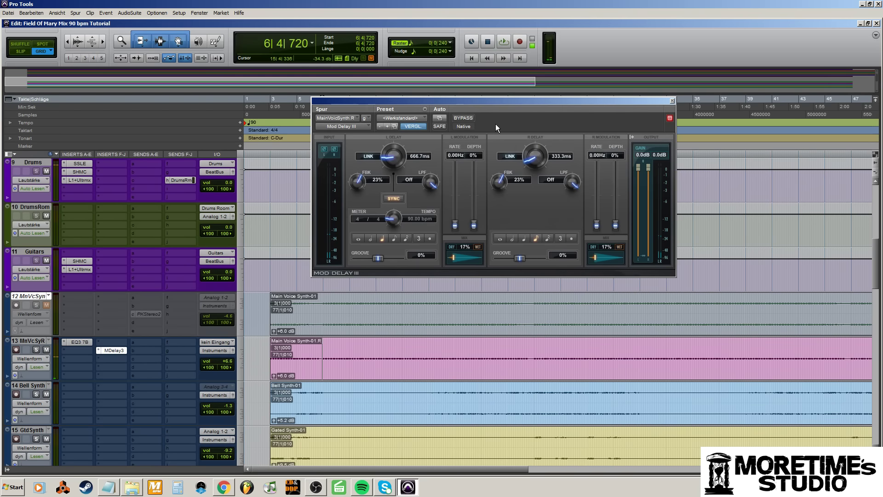